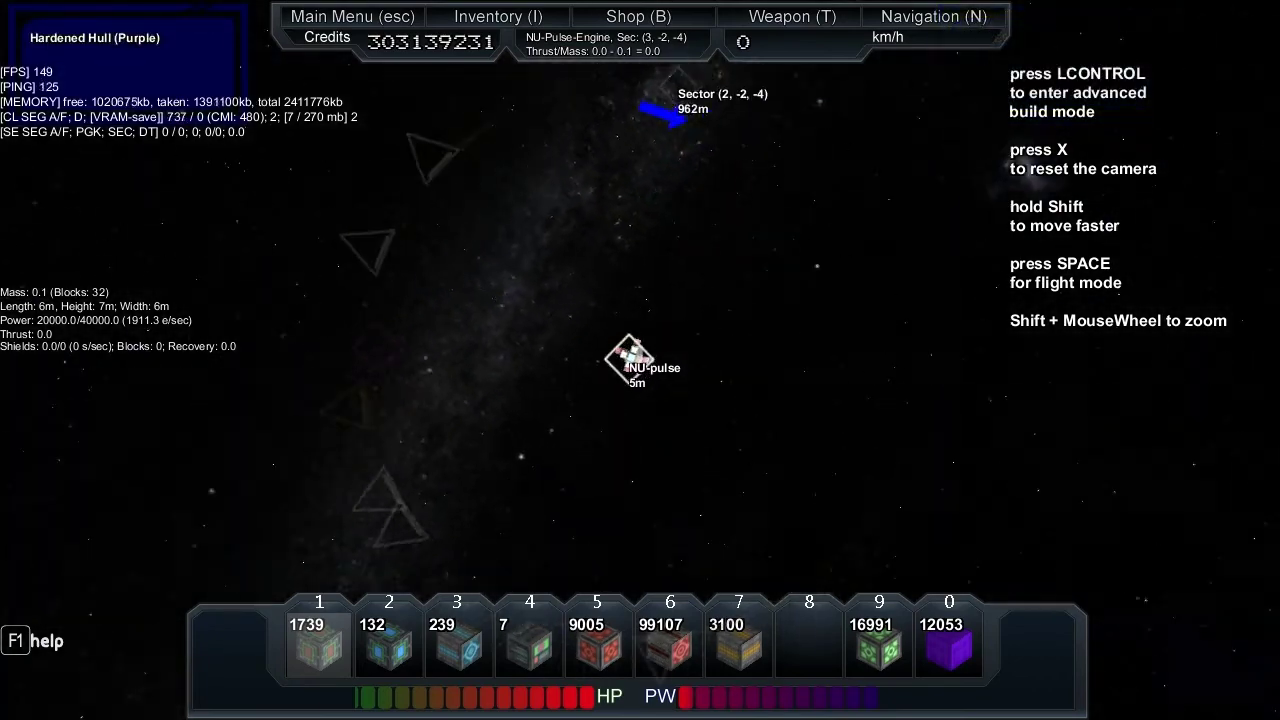
- Switch from build mode to piloting the NU-Pulse-Engine ship in flight mode
key("space")
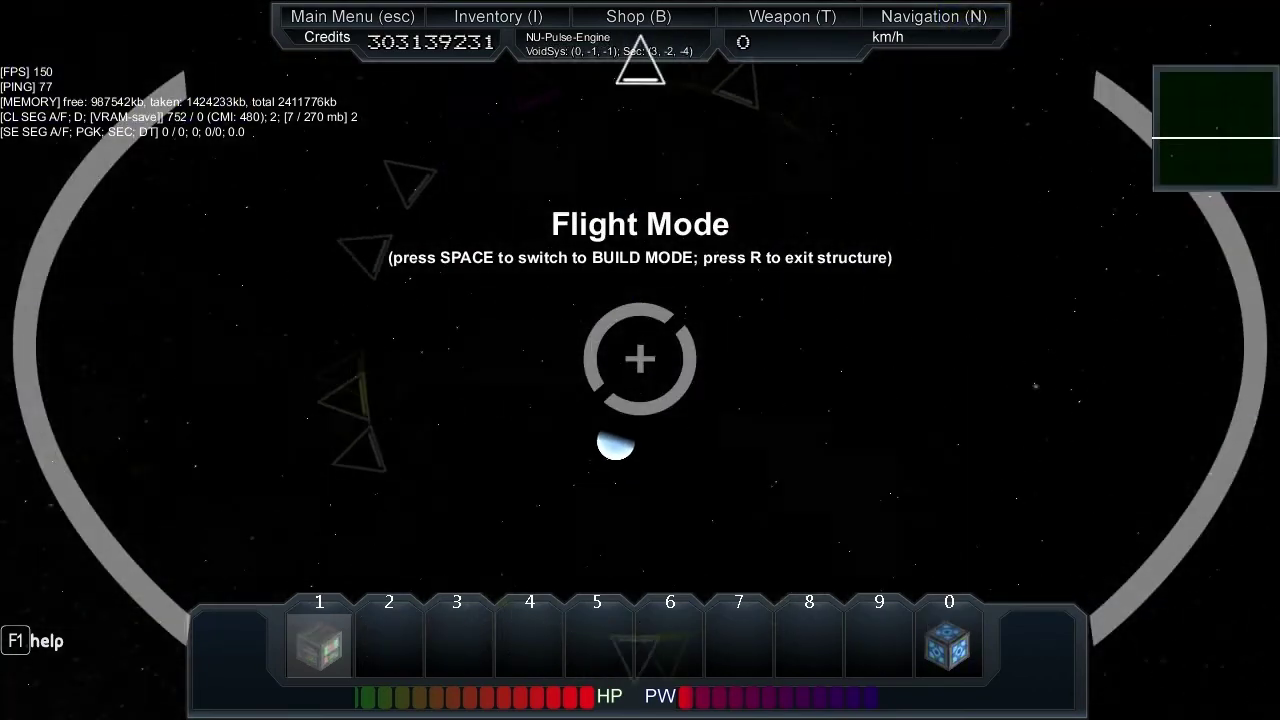
- Fire one pulse to kick the ship toward a neighbouring sector, then return to build mode
left_click(640, 360)
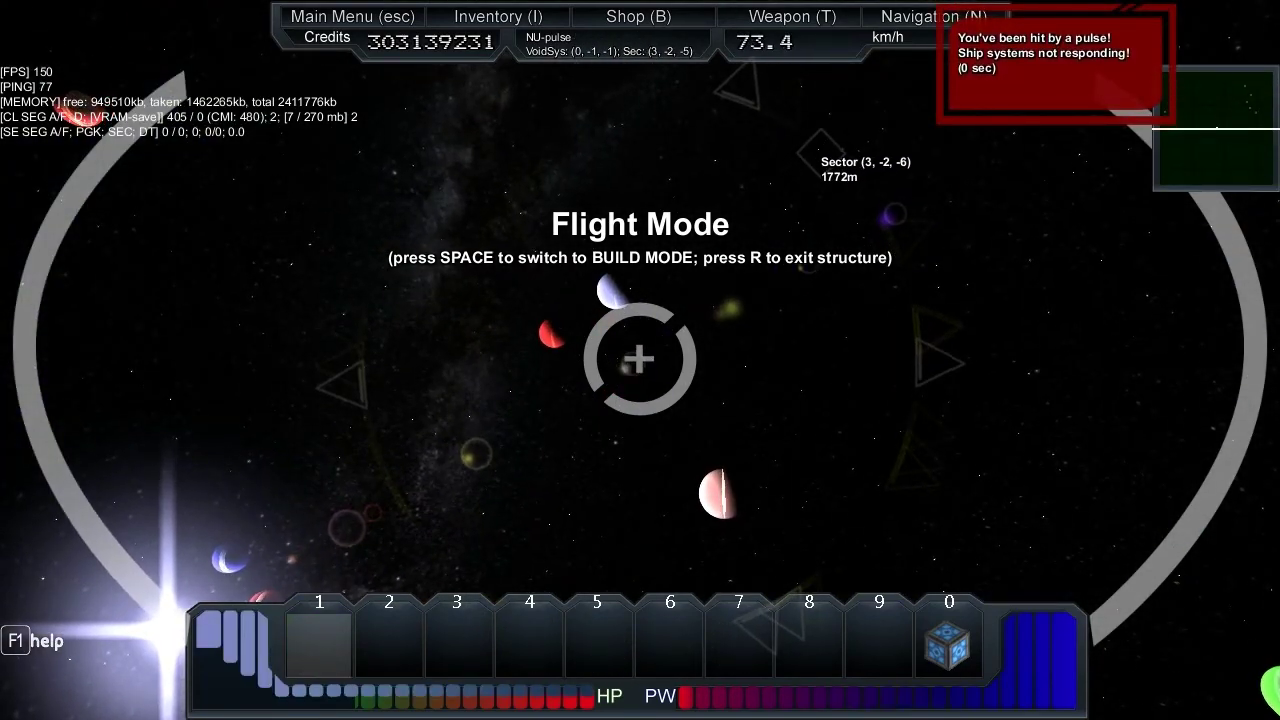
key("space")
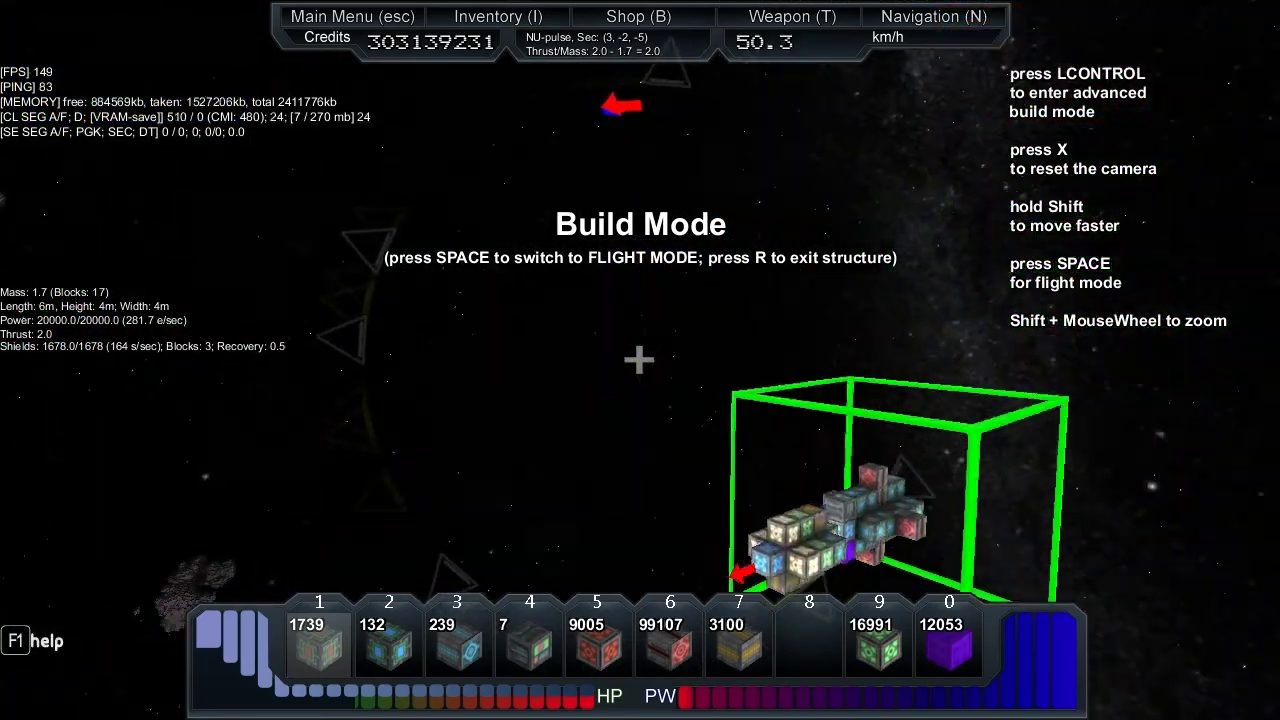
- Recentre the camera on the ship core with the HUD hidden, and drift into sector 4, -3, -4
key("w")
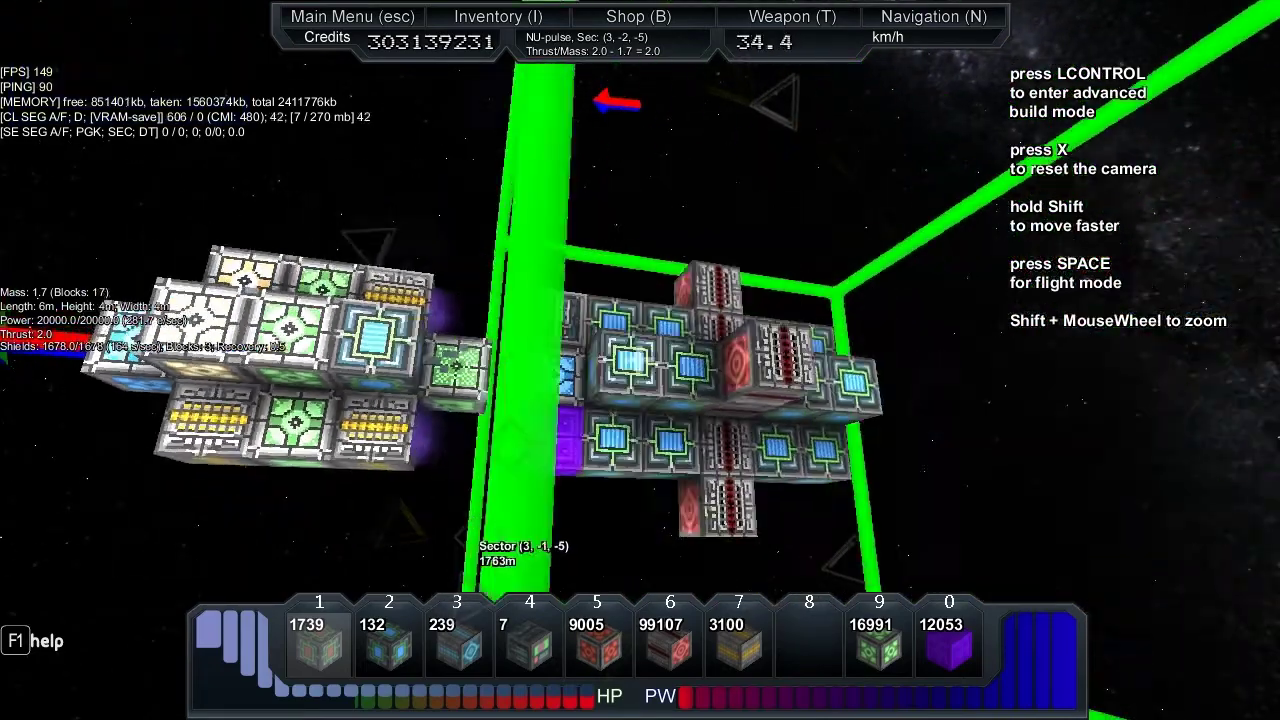
key("F1")
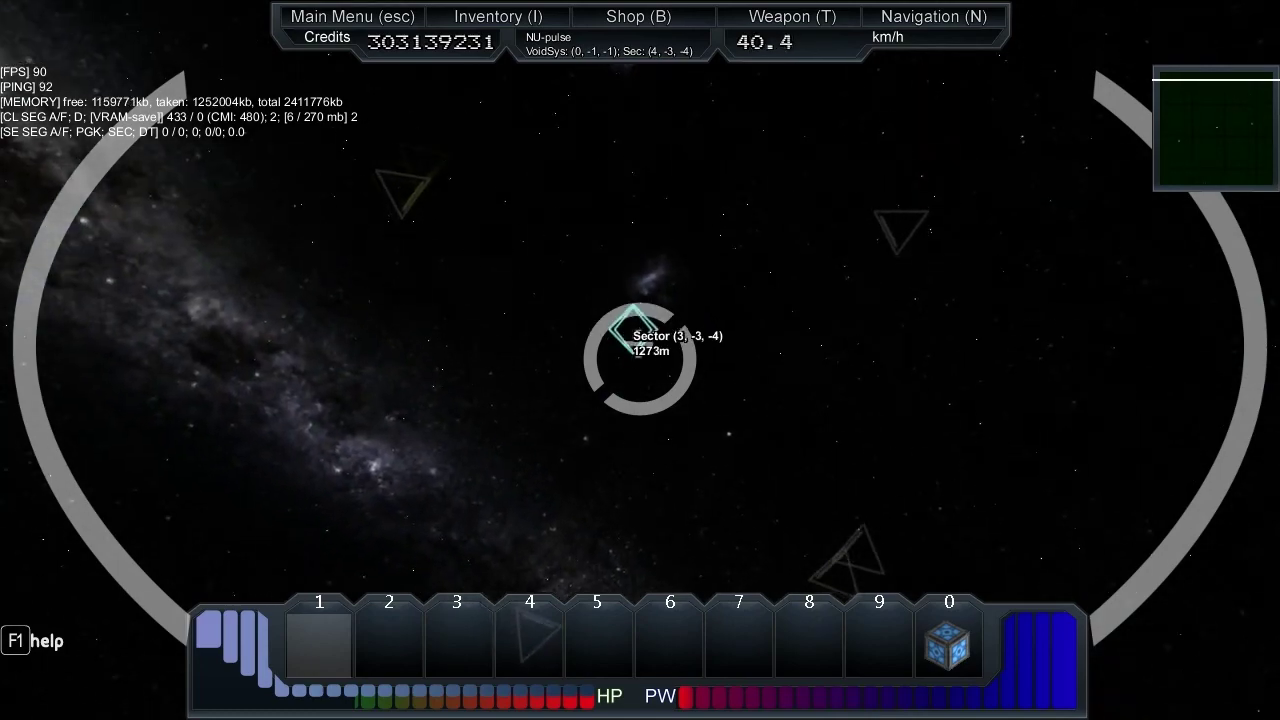
key("r")
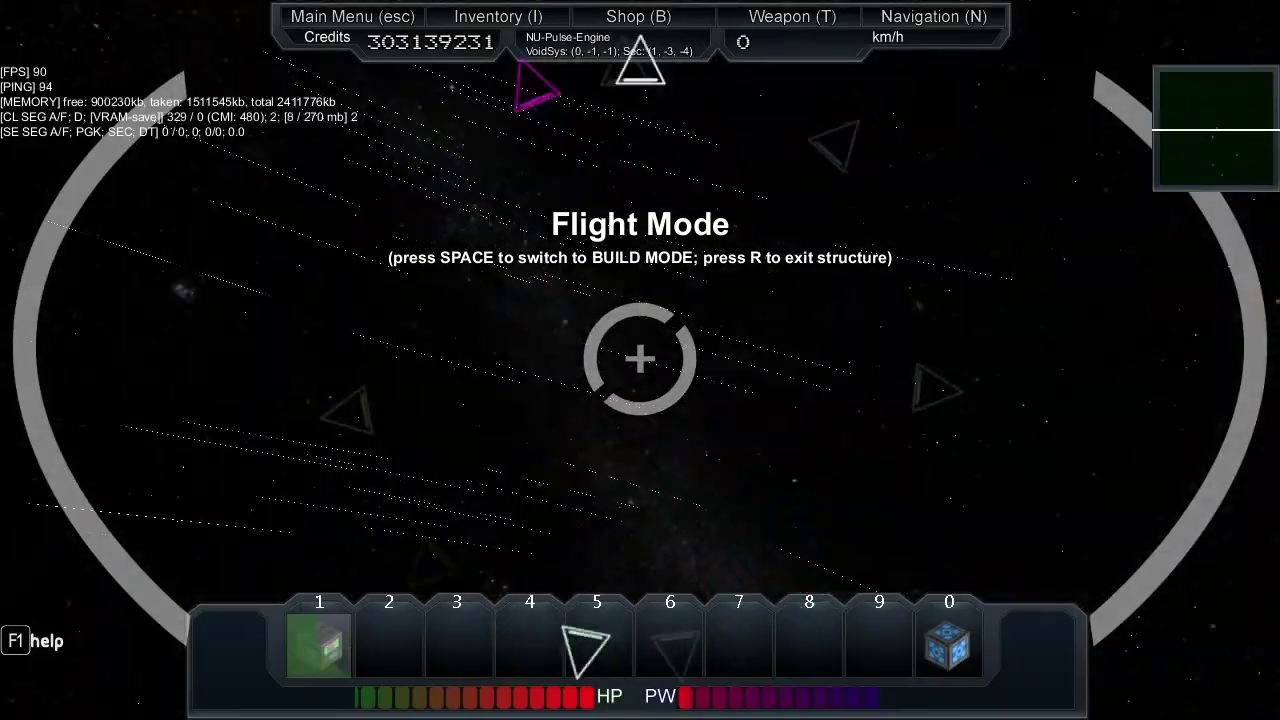
- Thrust past the asteroid through several sectors to sector -1, -1, 1, then return to build mode
key("w")
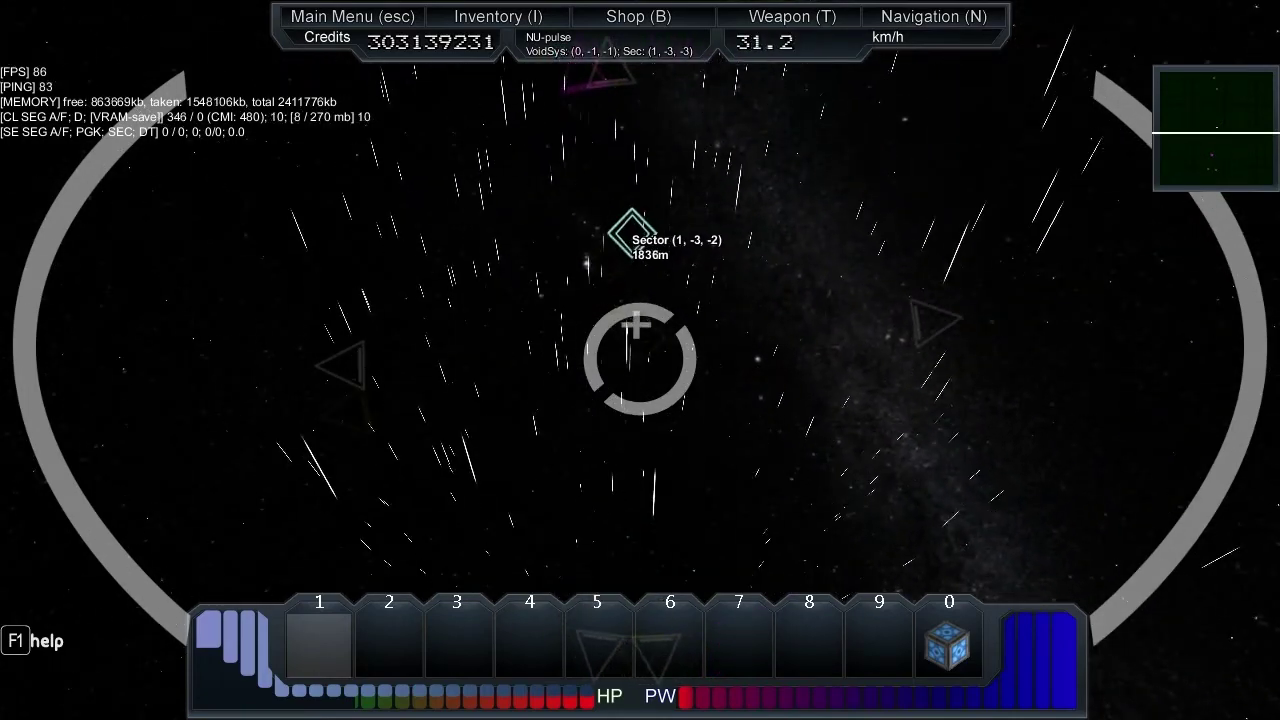
key("w")
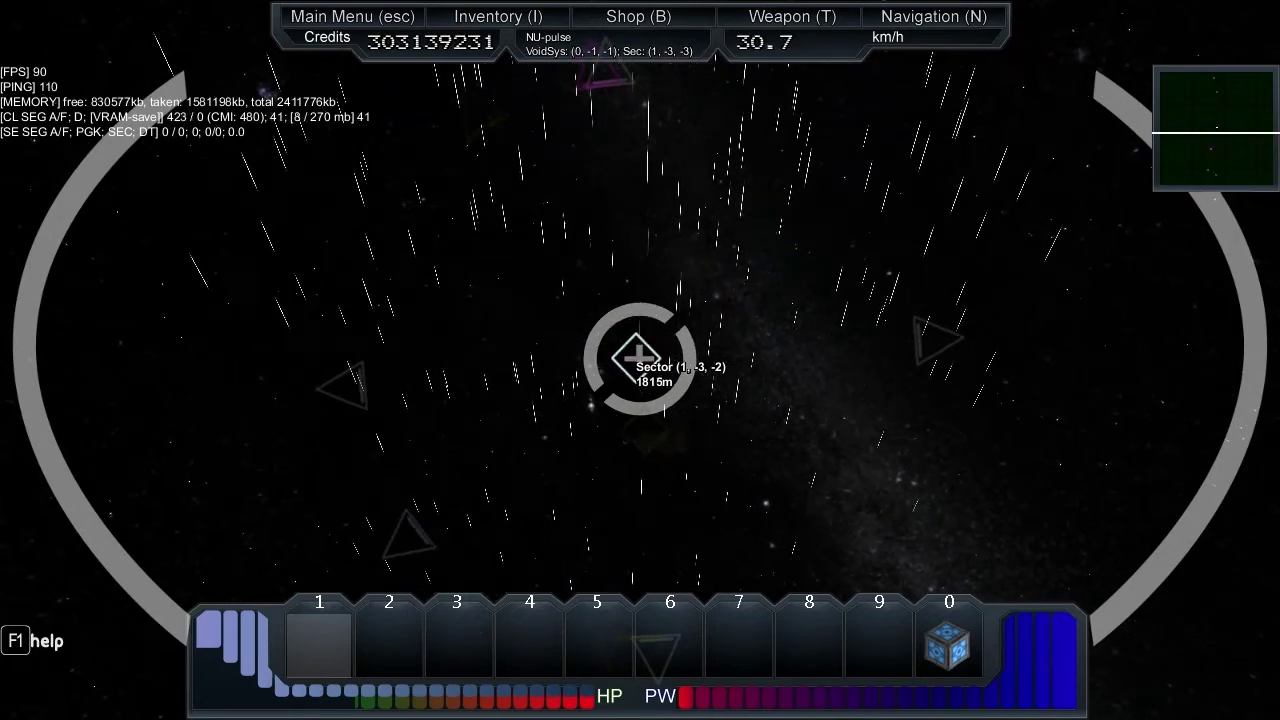
key("w")
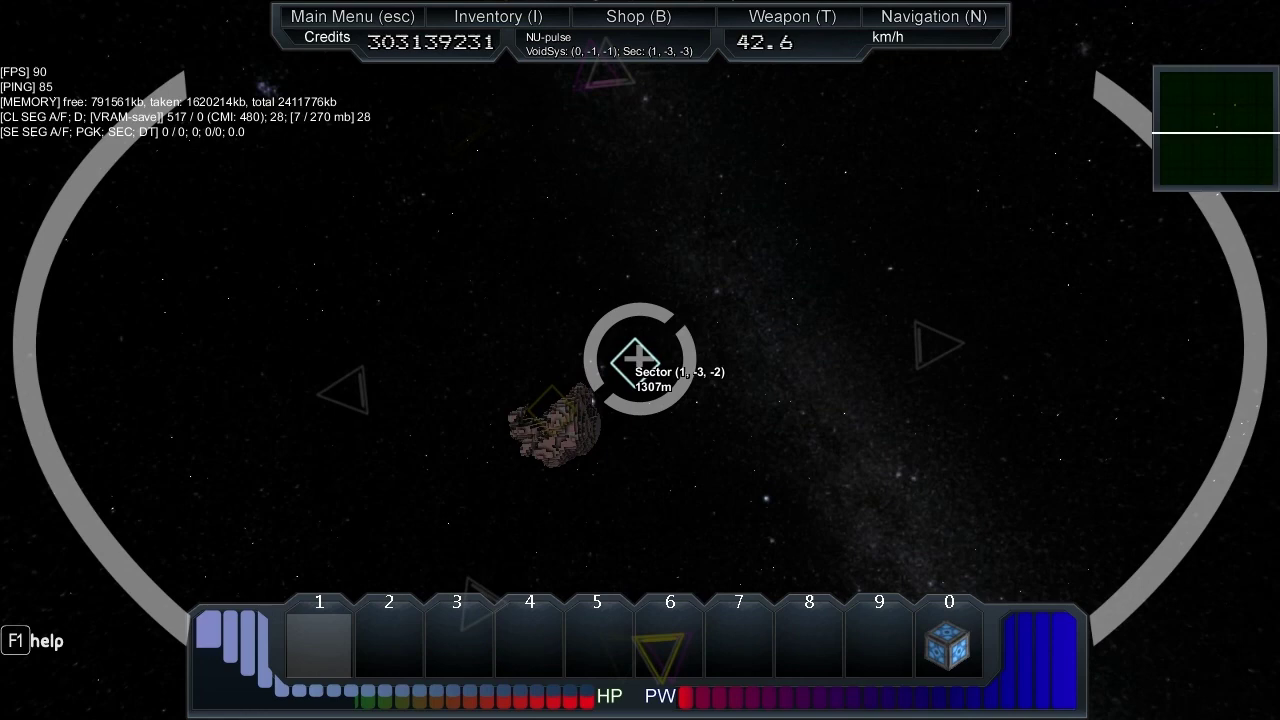
key("w")
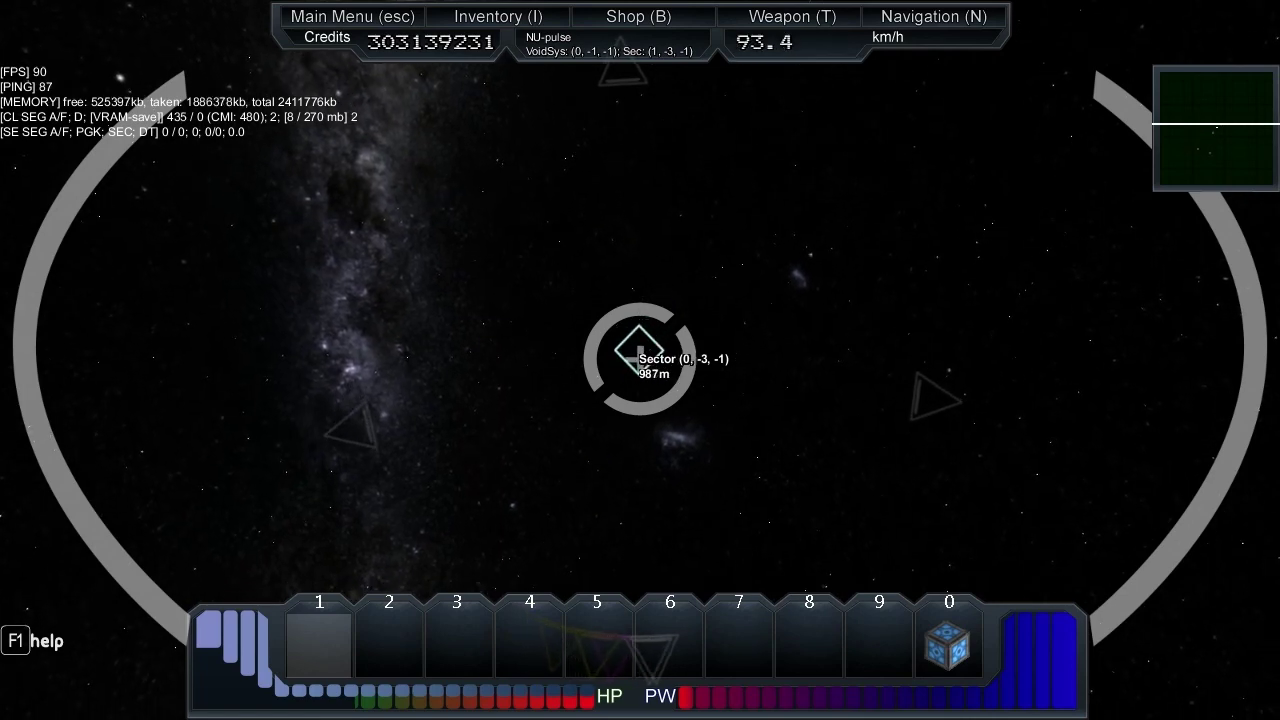
key("w")
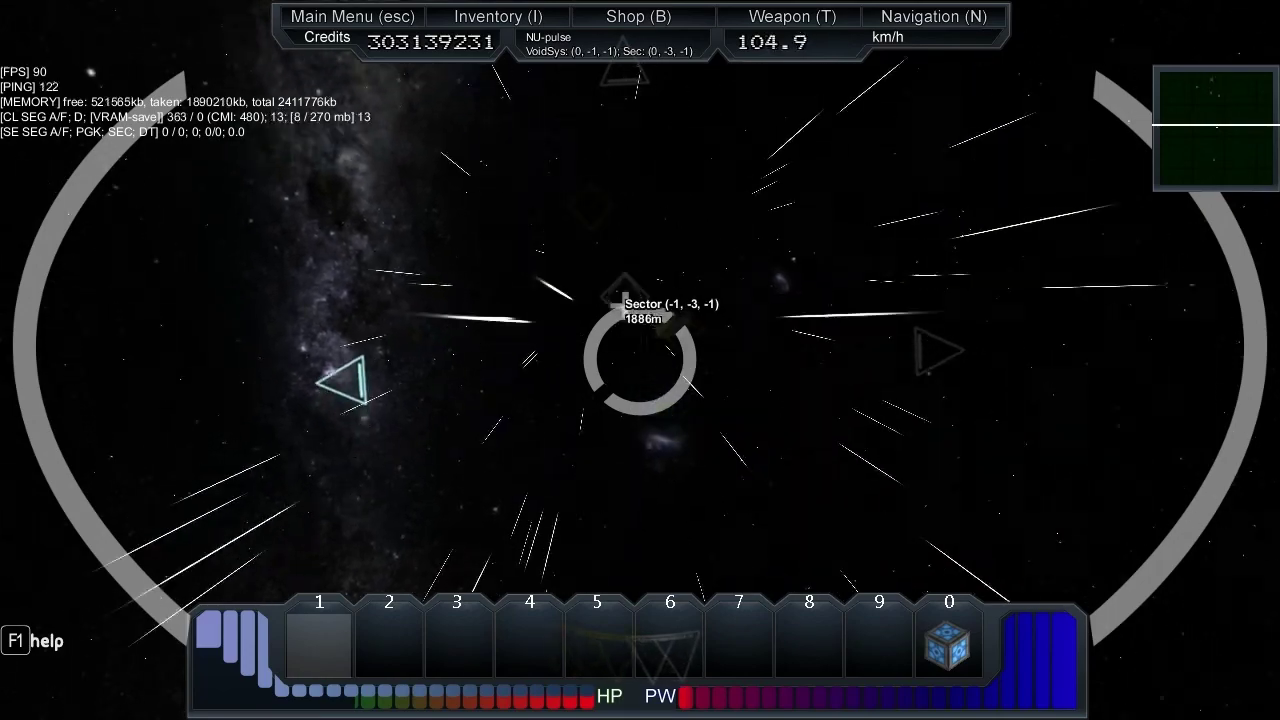
key("space")
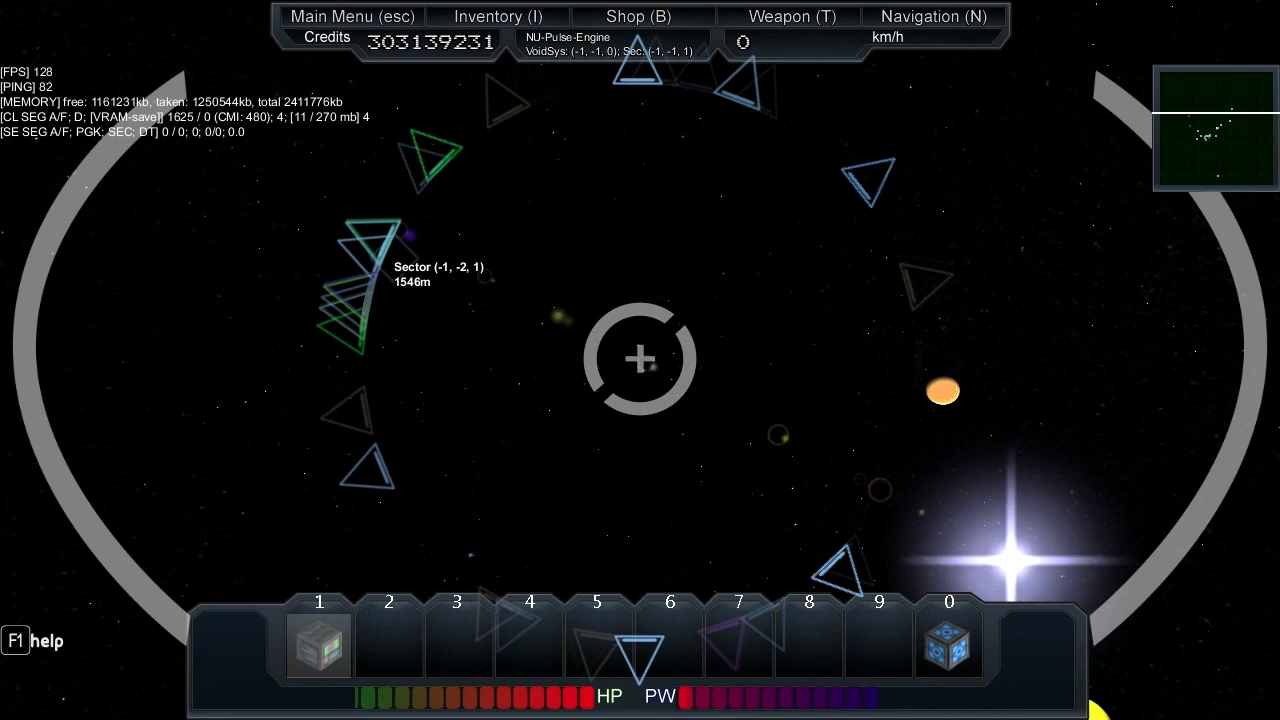
key("i")
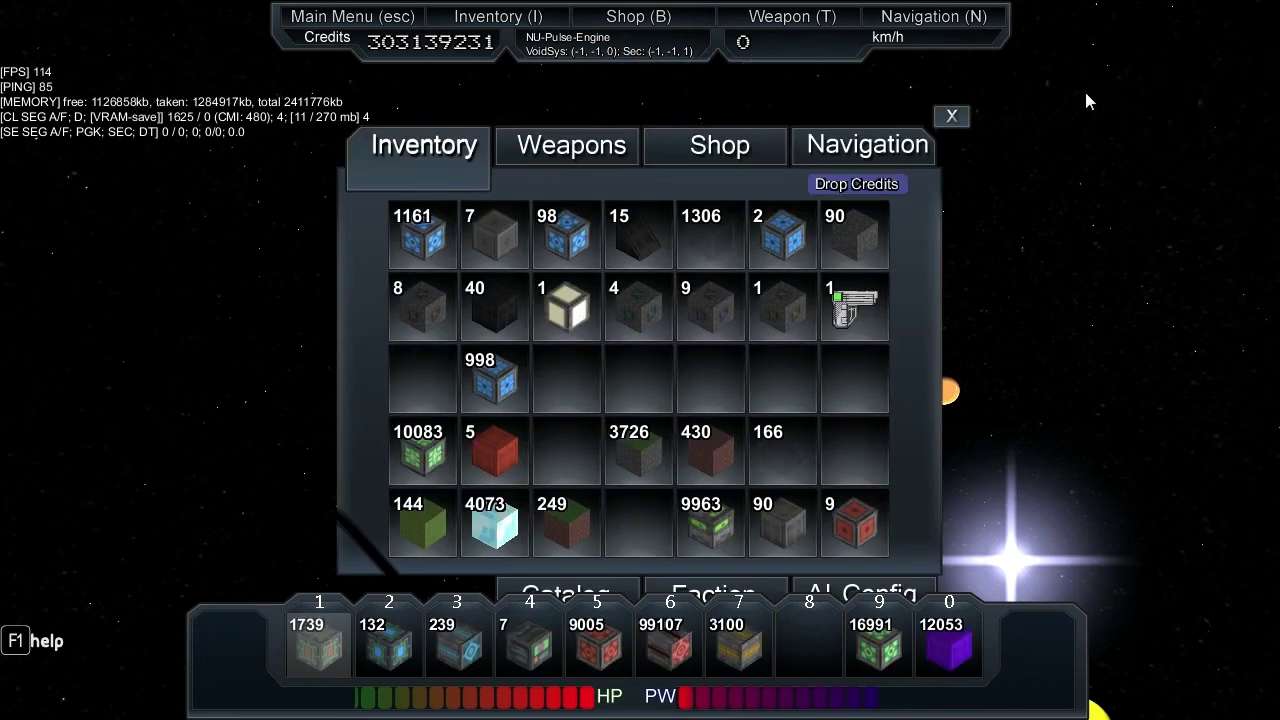
- Save the ship to the local catalog as the blueprint 'NUpulse-v2'
left_click(566, 597)
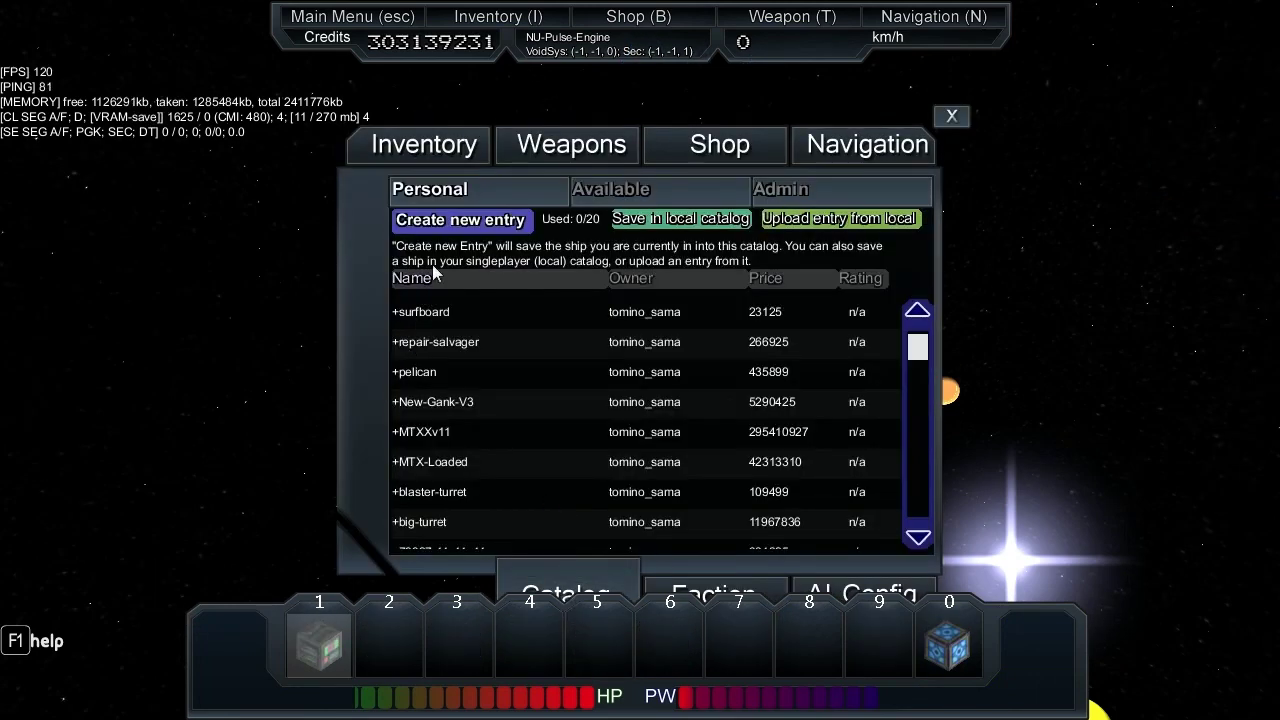
left_click(645, 218)
type("NUpulse-v2")
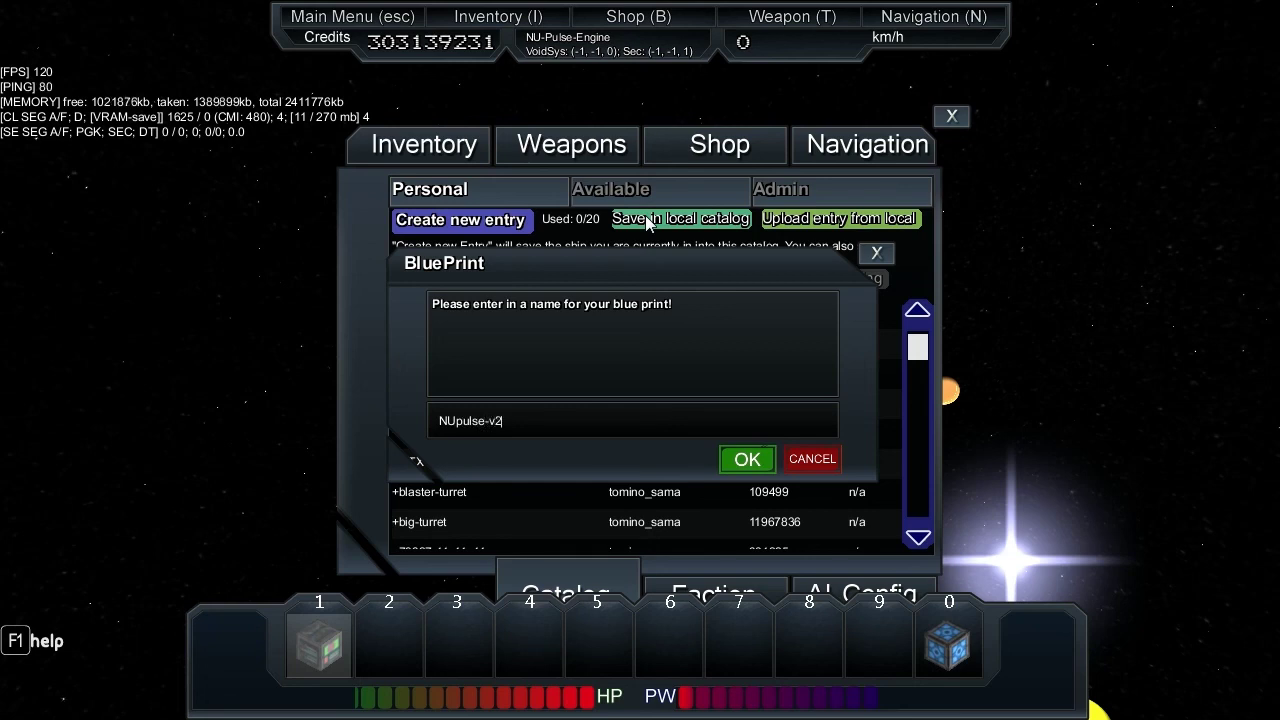
left_click(746, 460)
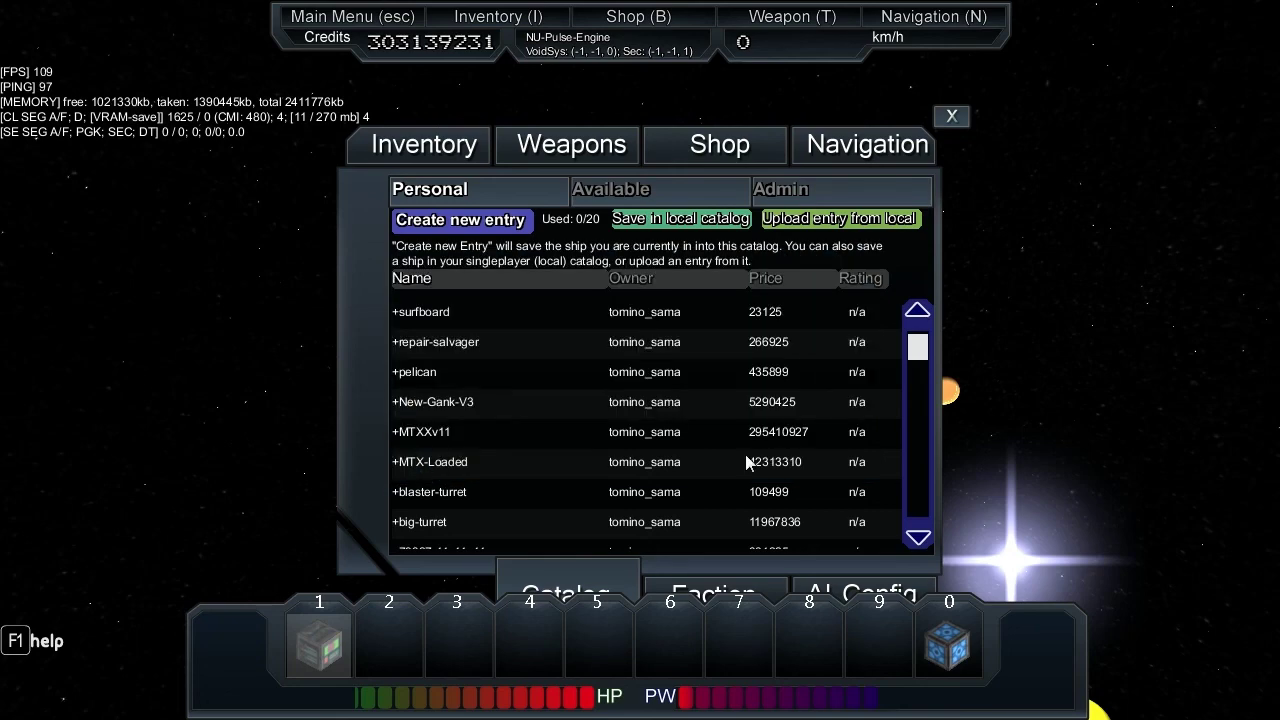
left_click(951, 117)
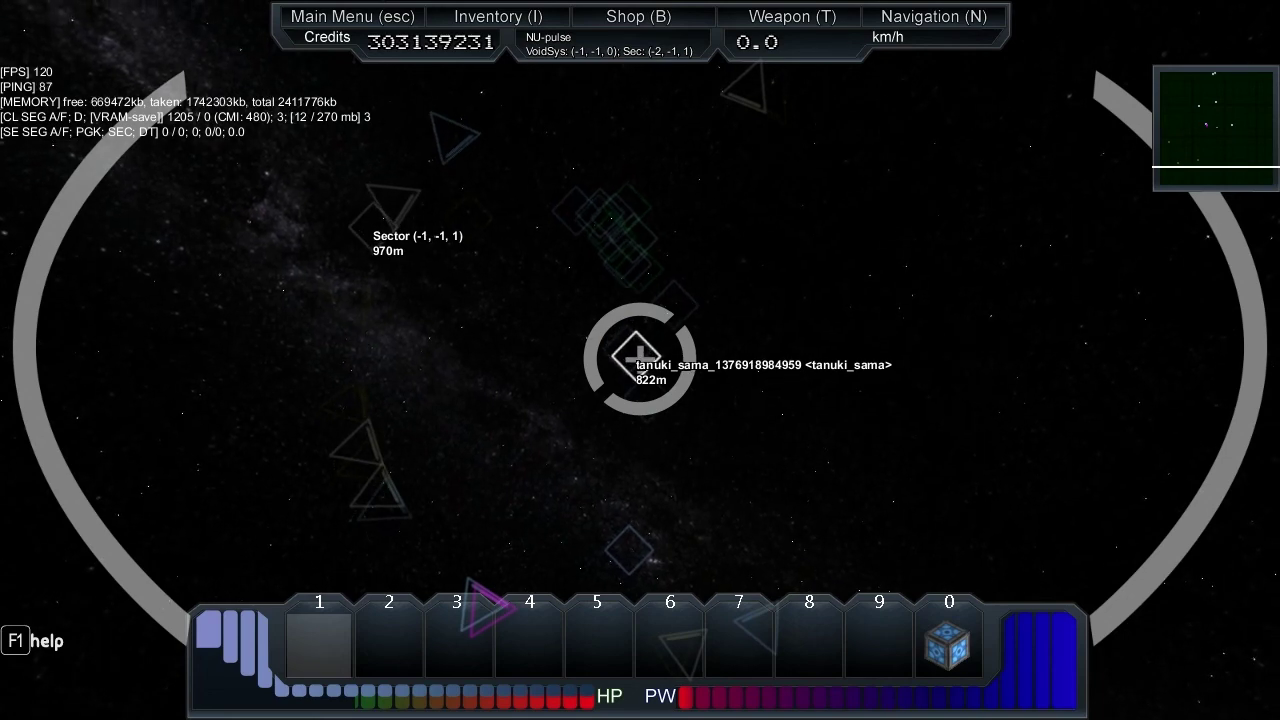
- Take control of the pulse engine and fire a pulse to fly near the large station
key("r")
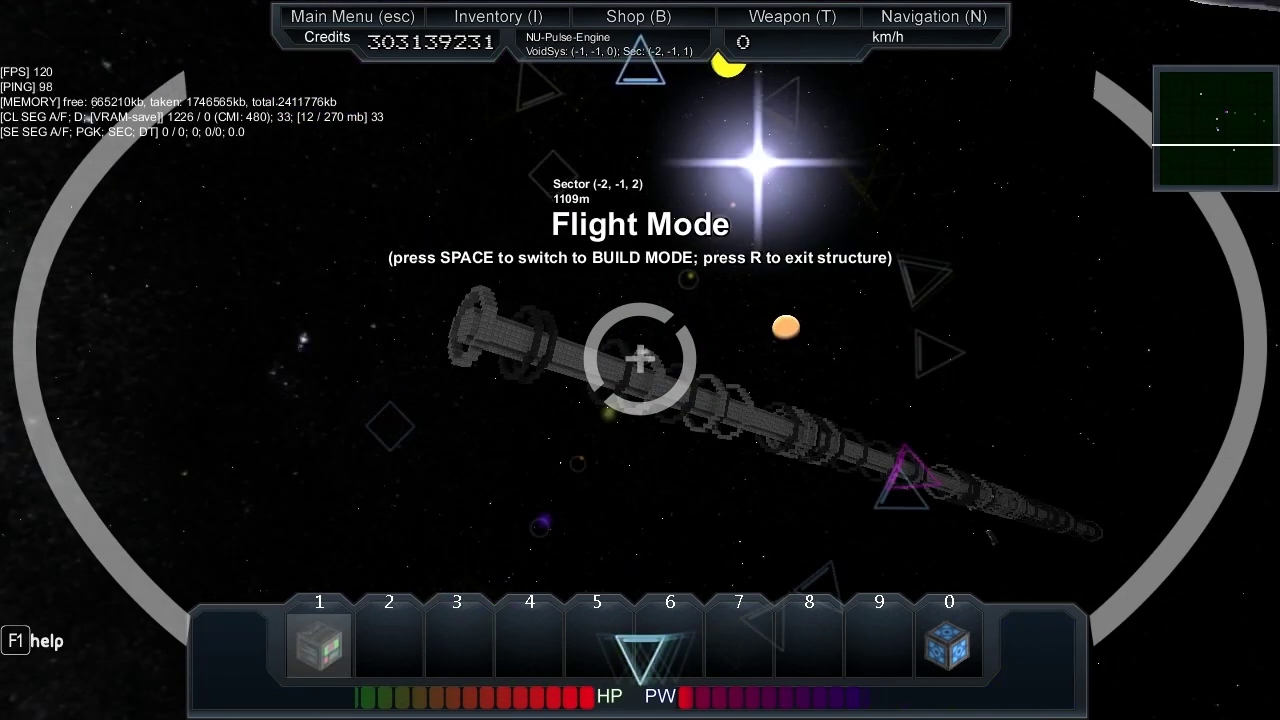
key("w")
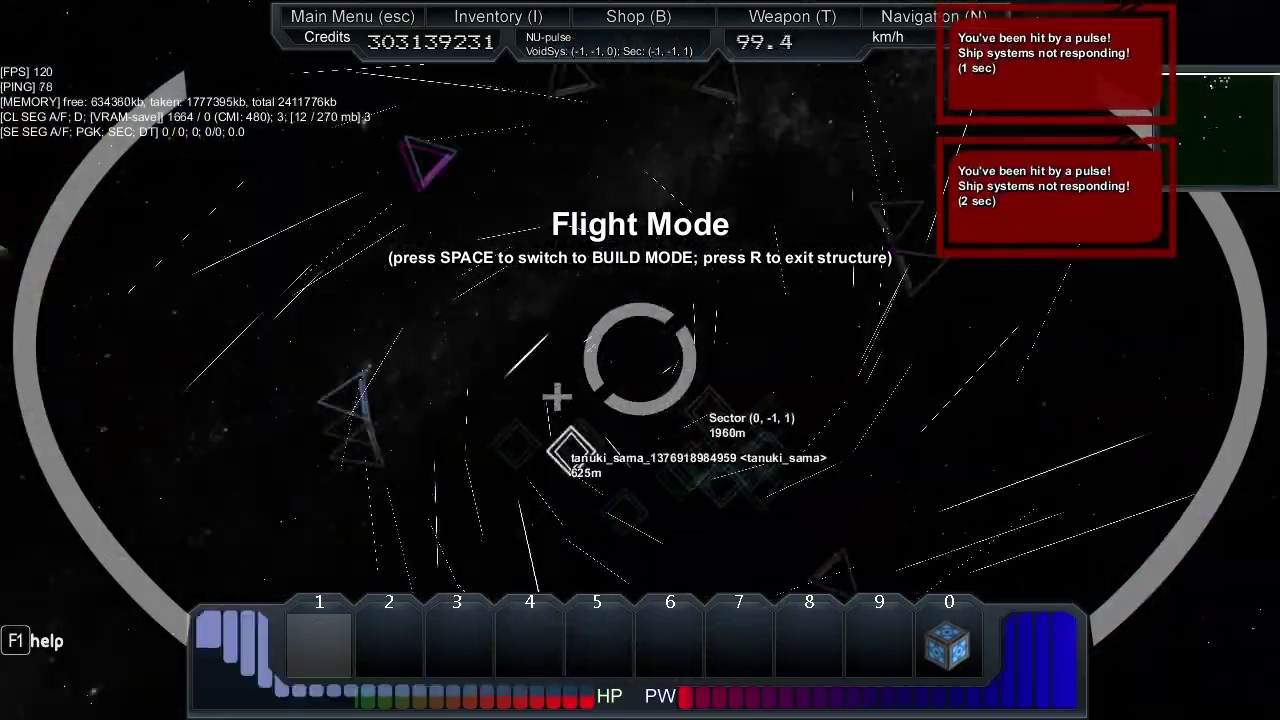